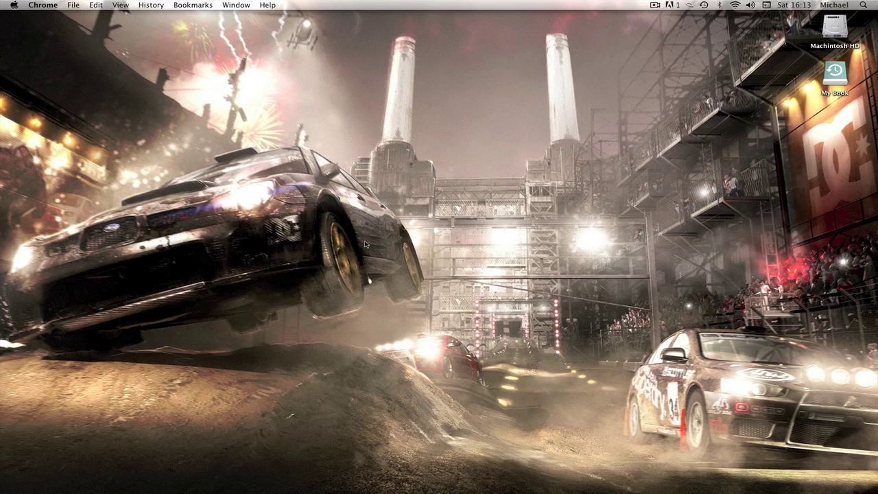
# Restore the minimized 'Tonights tutorial?' YouTube window and scroll through its comments and back up.
pyautogui.moveTo(1, 98); pyautogui.dragTo(442, 357)
pyautogui.moveTo(559, 275); pyautogui.dragTo(332, 273)
pyautogui.moveTo(464, 106); pyautogui.dragTo(598, 350)
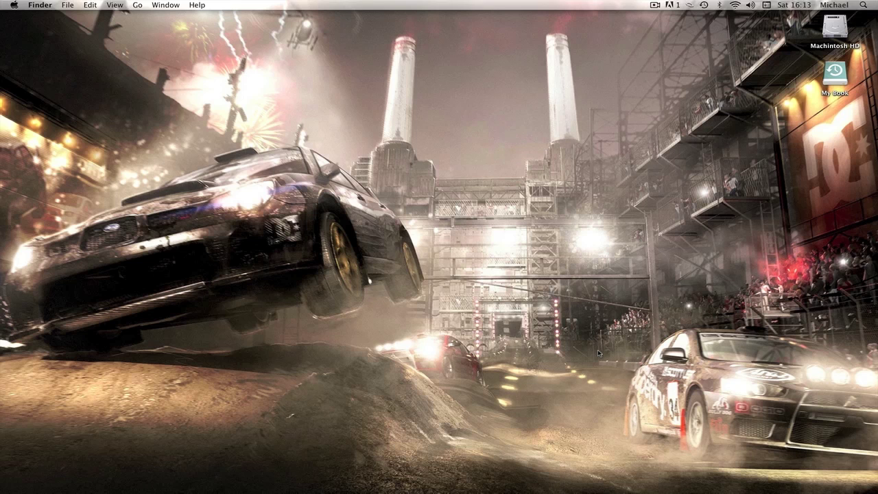
pyautogui.moveTo(745, 480)
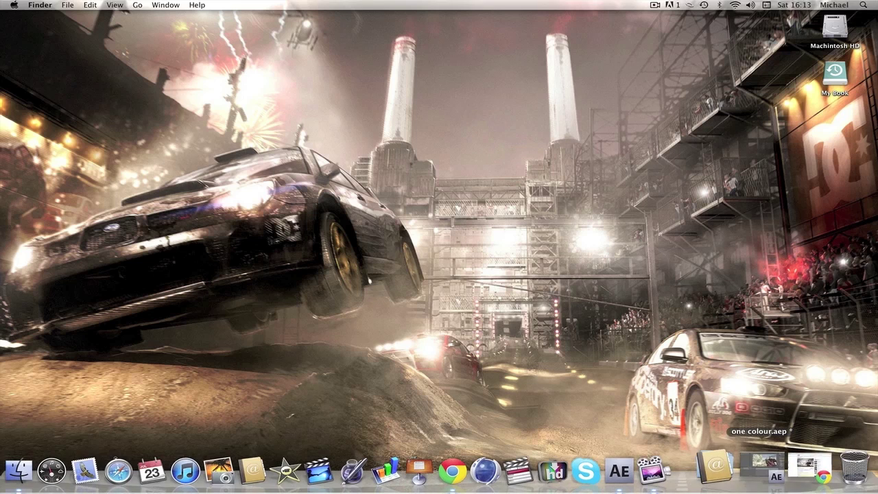
pyautogui.click(803, 466)
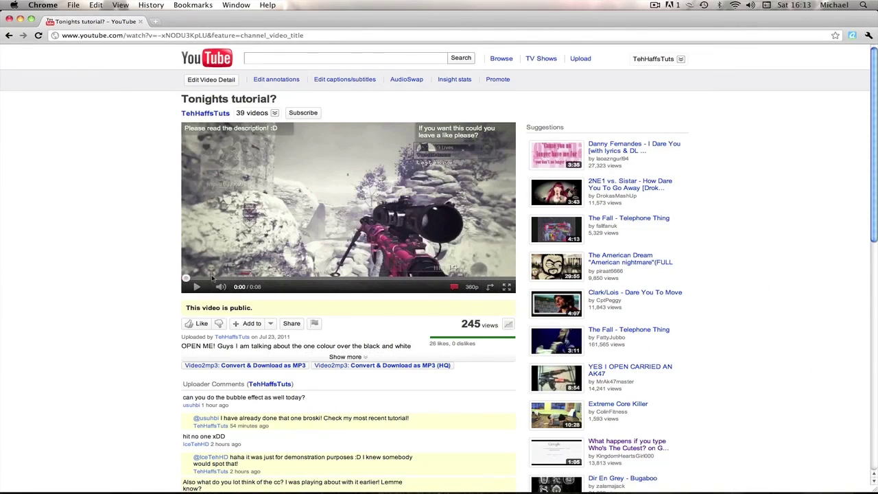
pyautogui.scroll(-5, 405, 328)
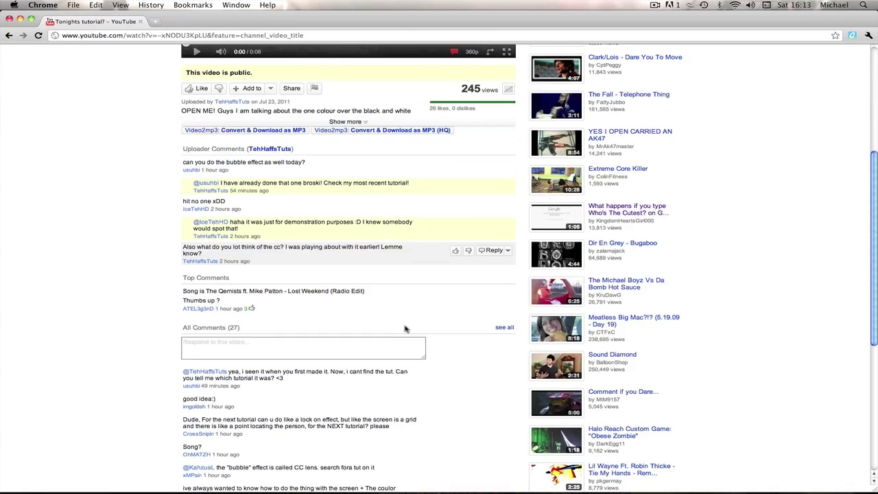
pyautogui.scroll(5, 405, 328)
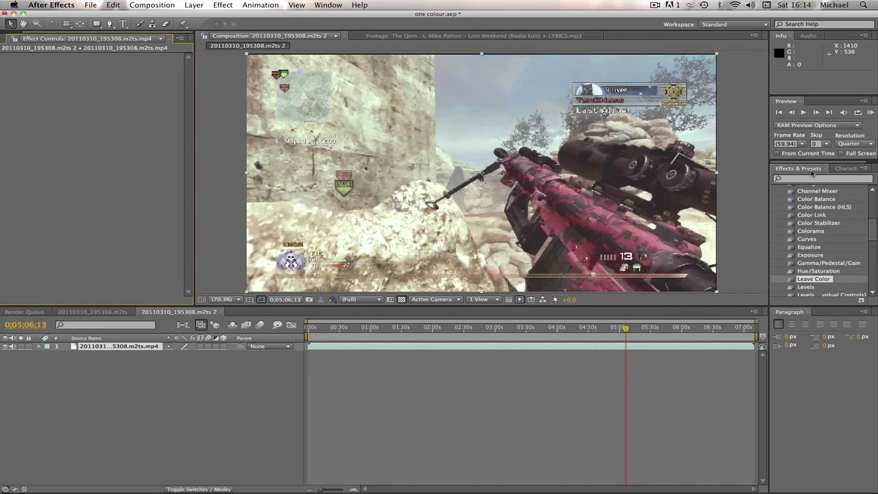
# Apply Color Correction > Leave Color and sample the rifle's pink camo as the colour to keep.
pyautogui.click(846, 168)
pyautogui.click(221, 5)
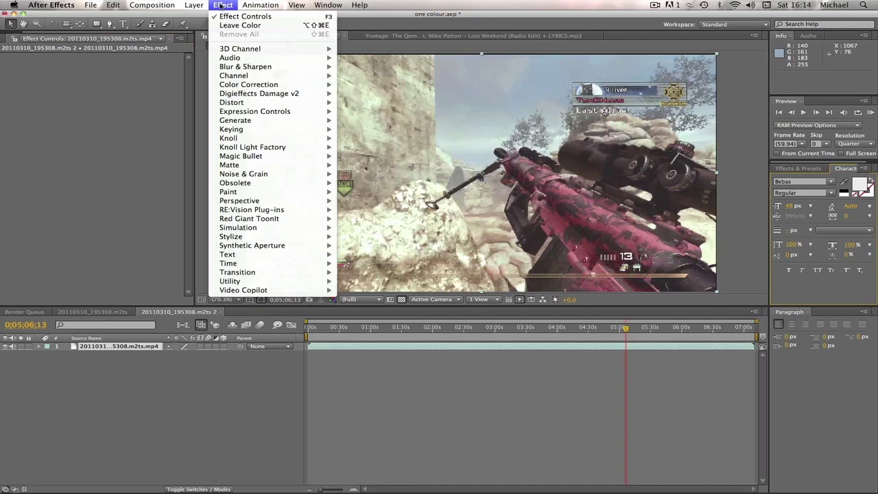
pyautogui.moveTo(231, 77)
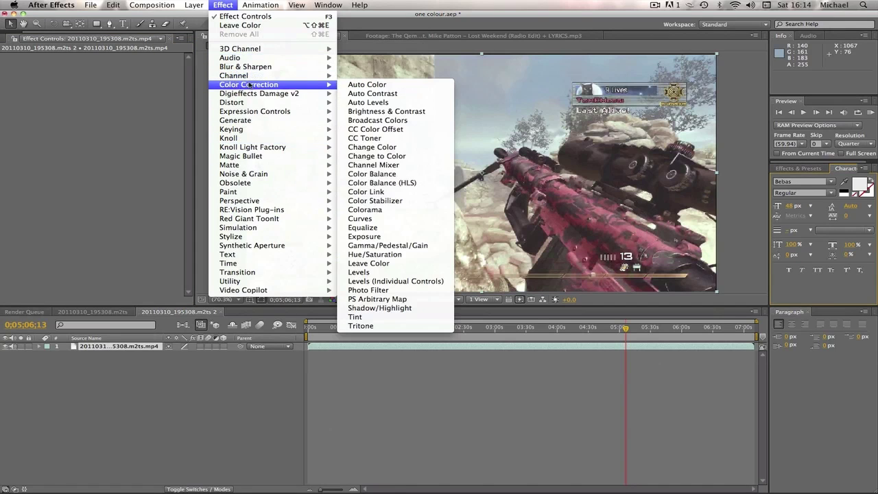
pyautogui.click(388, 263)
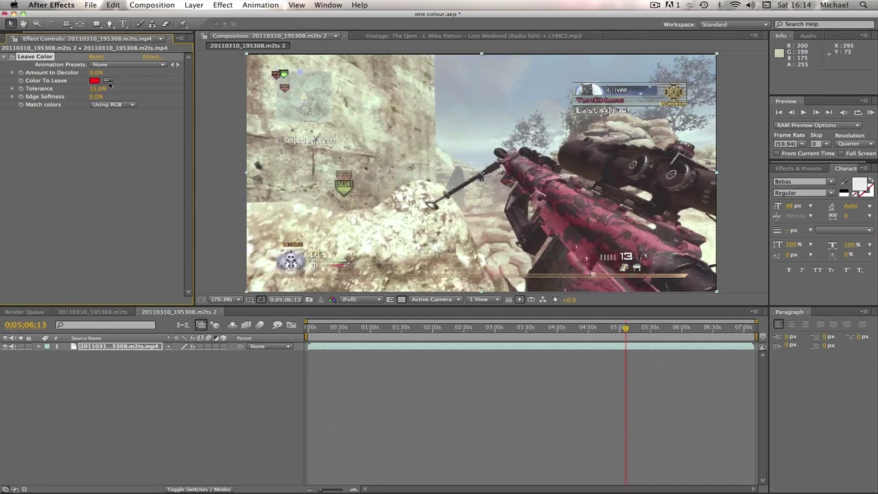
pyautogui.click(109, 81)
pyautogui.click(626, 226)
# Set Leave Color's Amount to Decolor to 100% and Match colors to Using Hue.
pyautogui.click(97, 73)
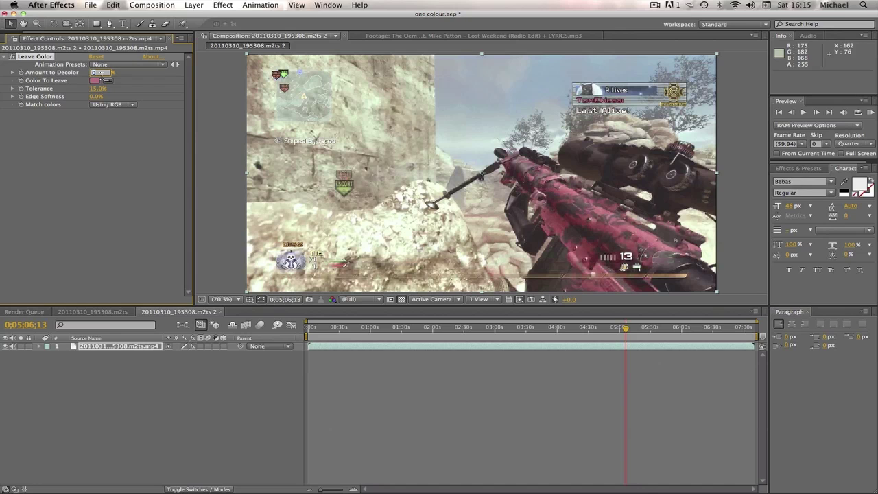
pyautogui.write('100')
pyautogui.press('Return')
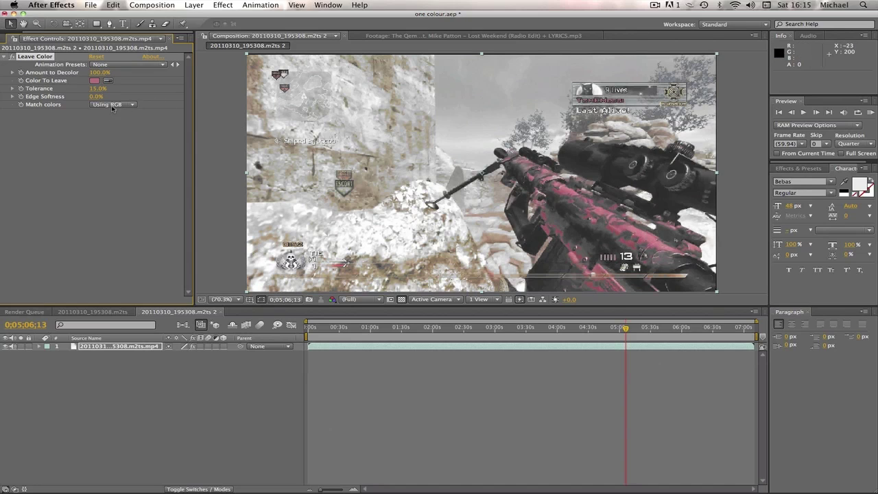
pyautogui.click(113, 107)
pyautogui.click(115, 115)
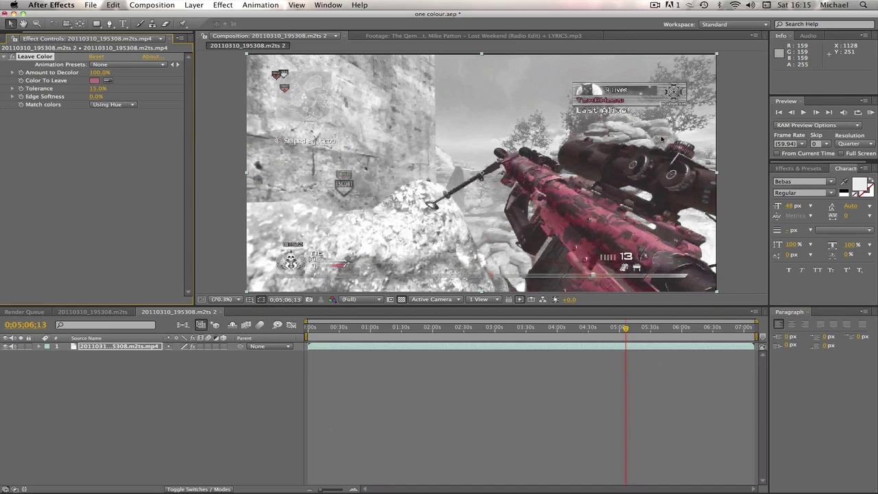
# Undo the accidental move of the footage layer.
pyautogui.scroll(2, 662, 139)
pyautogui.scroll(-5, 661, 139)
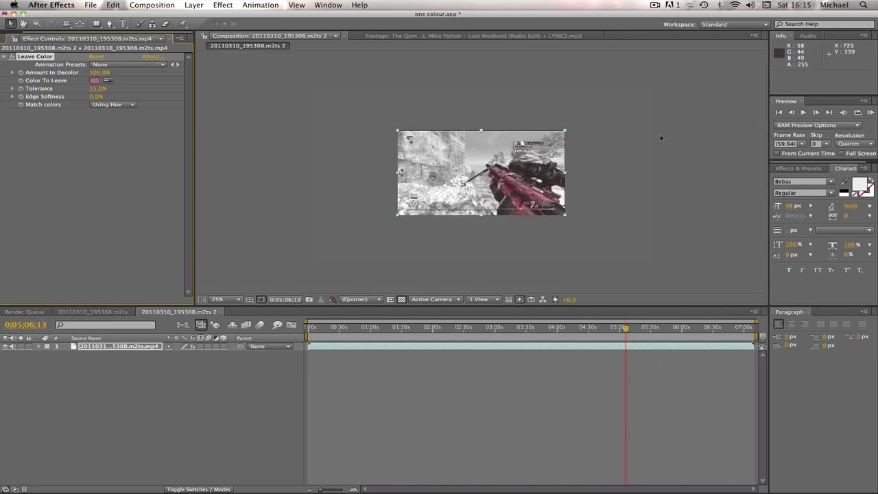
pyautogui.scroll(4, 661, 139)
pyautogui.scroll(-2, 638, 135)
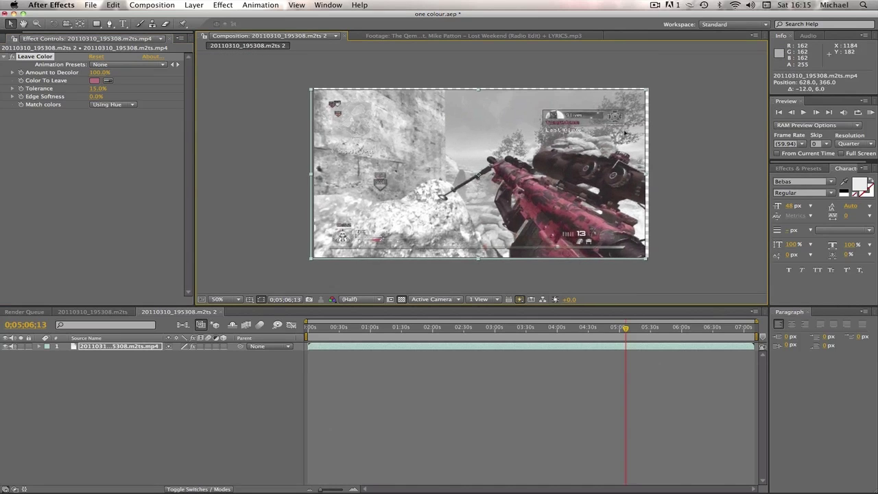
pyautogui.press('super+z')
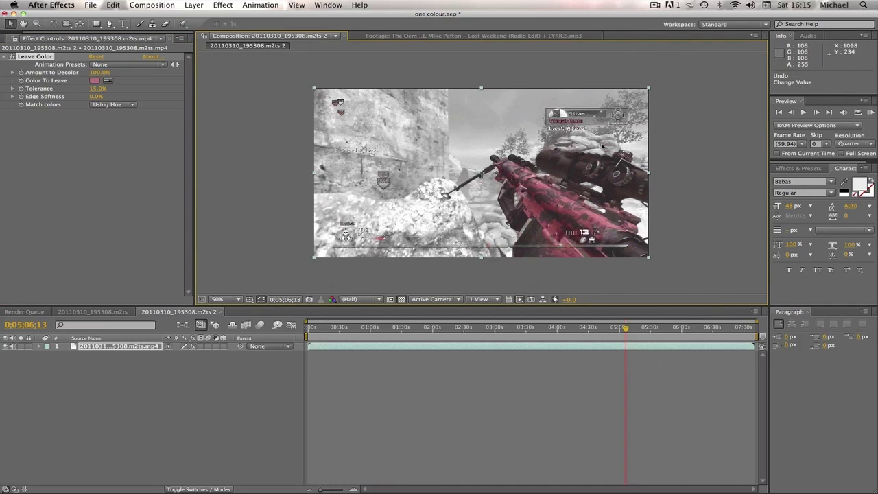
pyautogui.scroll(2, 602, 146)
pyautogui.scroll(-2, 602, 145)
# Check the frame at 100% and Fit, then set Leave Color Tolerance to 8%.
pyautogui.click(237, 298)
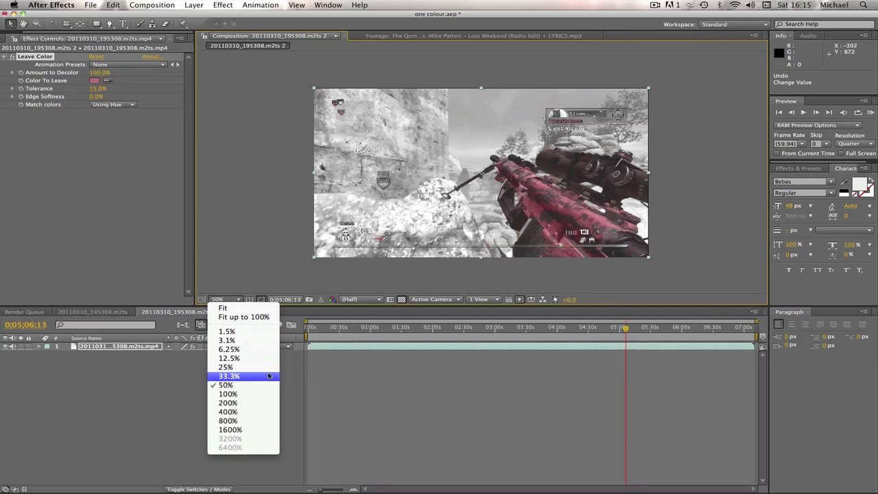
pyautogui.click(269, 395)
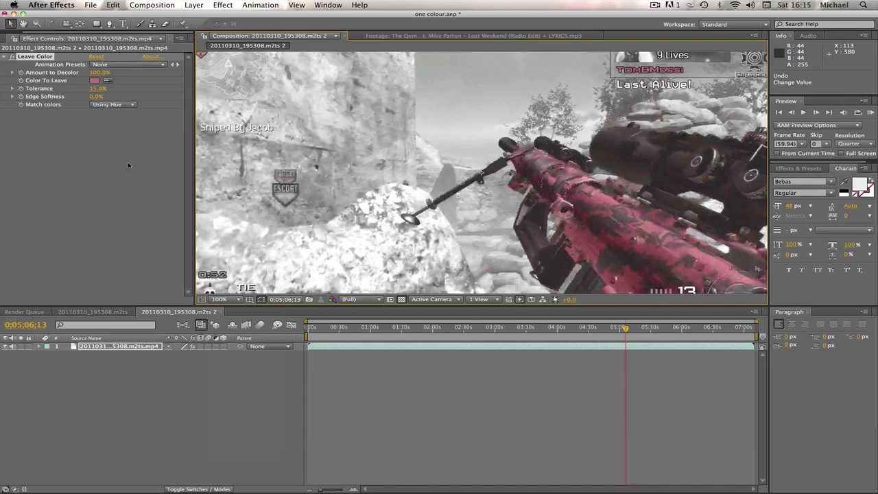
pyautogui.click(238, 300)
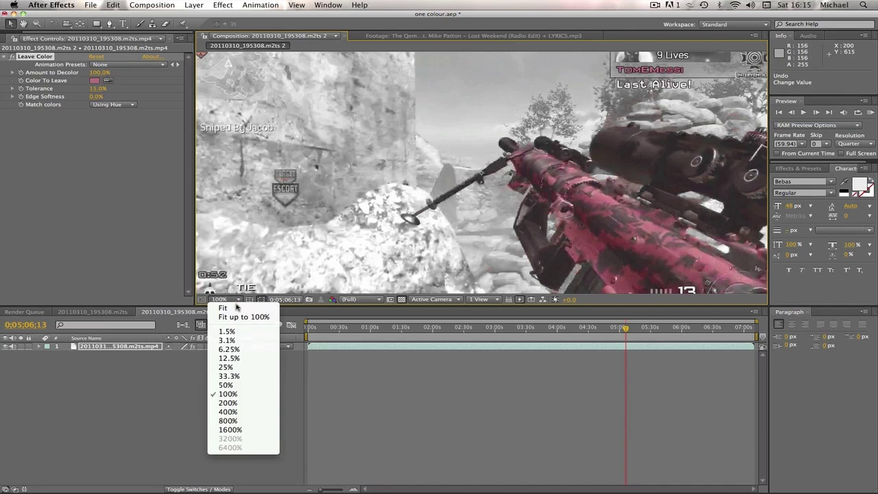
pyautogui.click(238, 318)
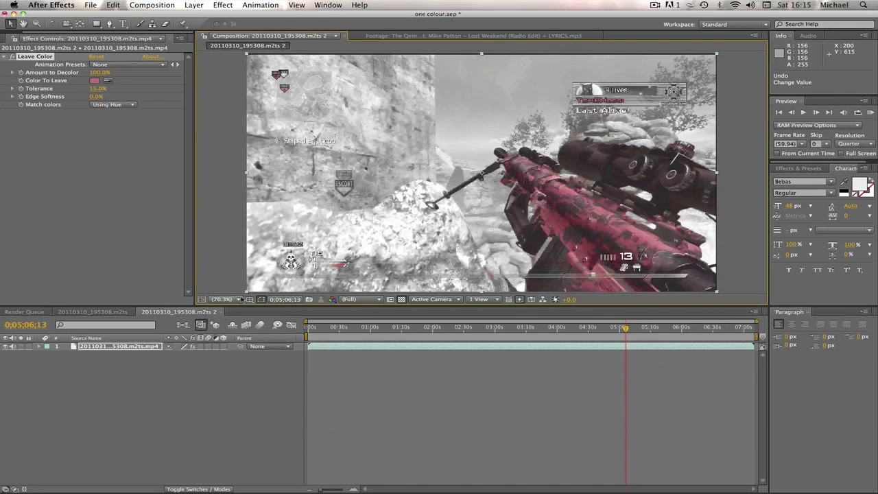
pyautogui.click(97, 90)
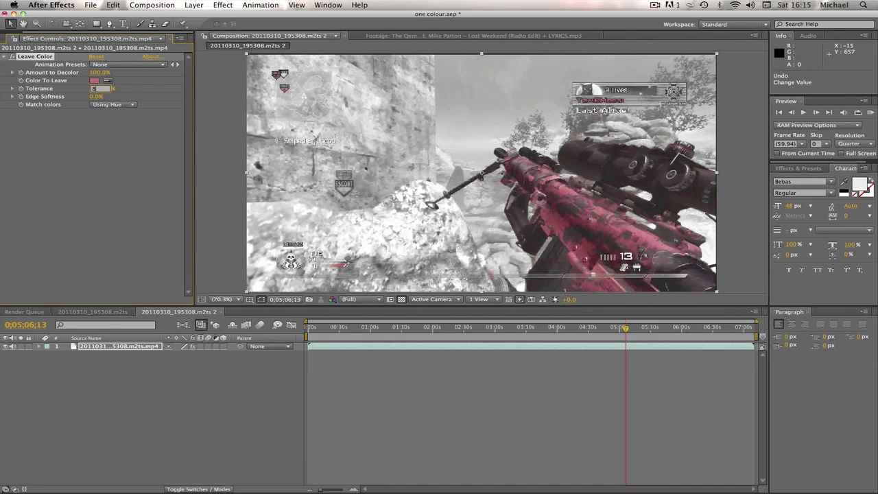
pyautogui.write('8')
pyautogui.press('Return')
# Duplicate the gameplay clip layer with Cmd+D.
pyautogui.rightClick(146, 367)
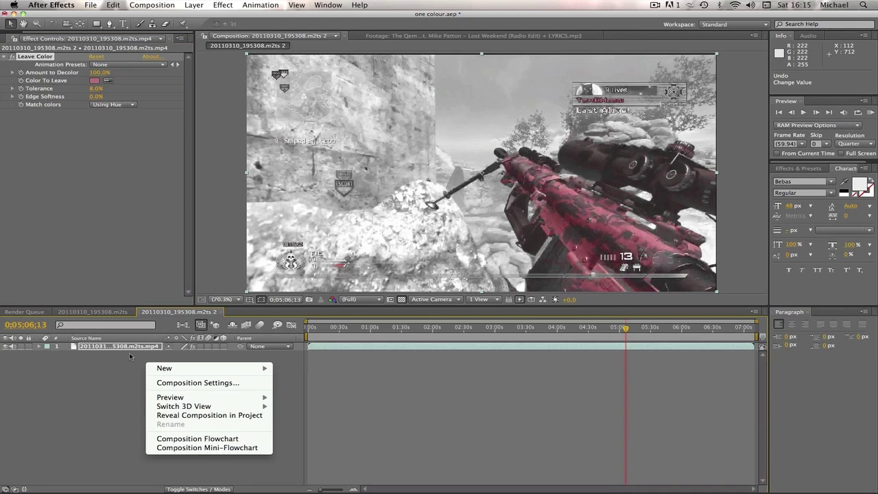
pyautogui.click(132, 352)
pyautogui.click(131, 348)
pyautogui.press('super+d')
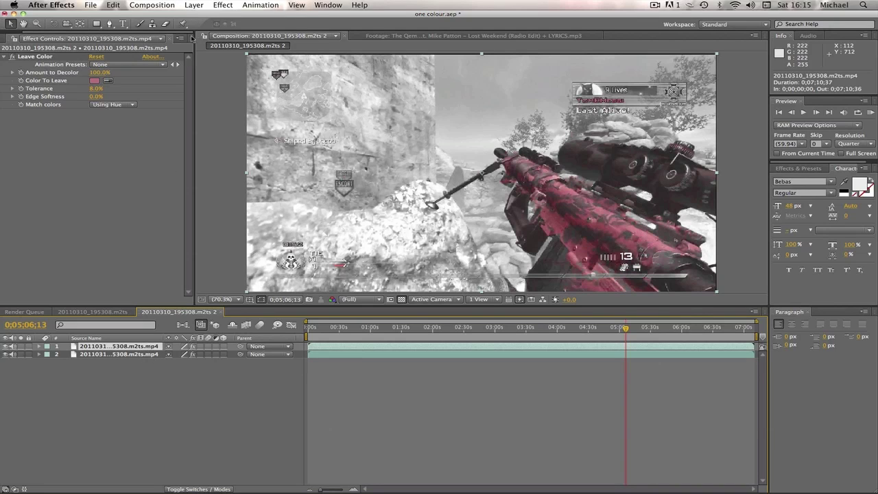
# With the Pen tool at 50% zoom, draw closed four-point Mask 1 around the pink rifle.
pyautogui.click(110, 24)
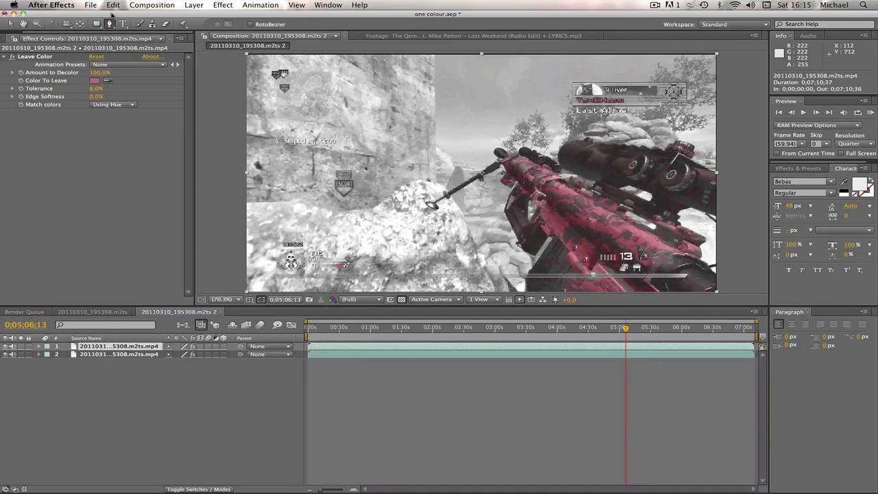
pyautogui.press(',')
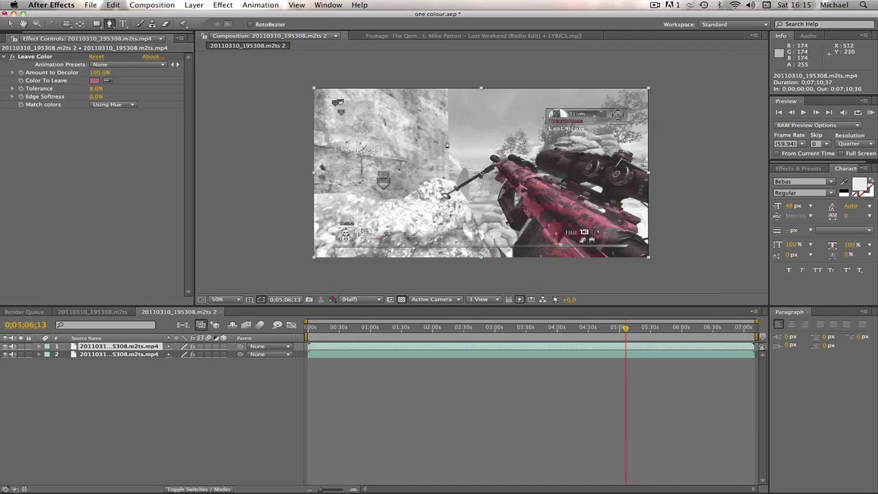
pyautogui.click(435, 136)
pyautogui.click(436, 269)
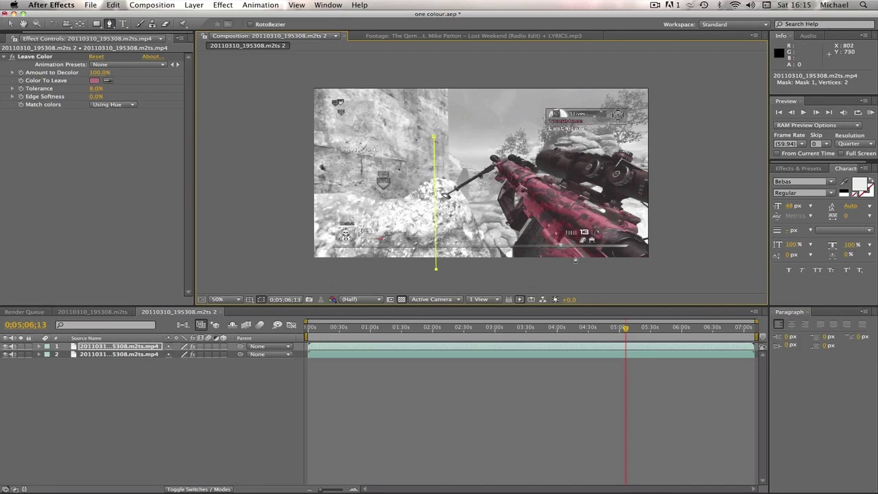
pyautogui.click(660, 138)
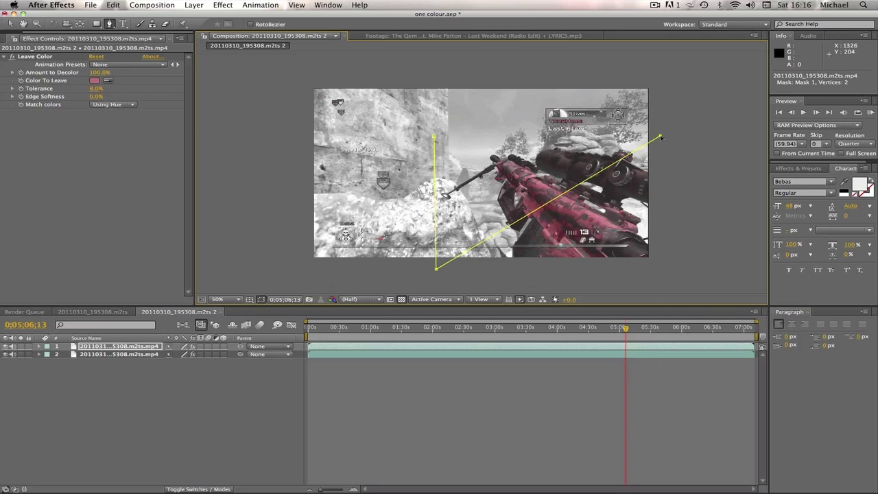
pyautogui.press('super+z')
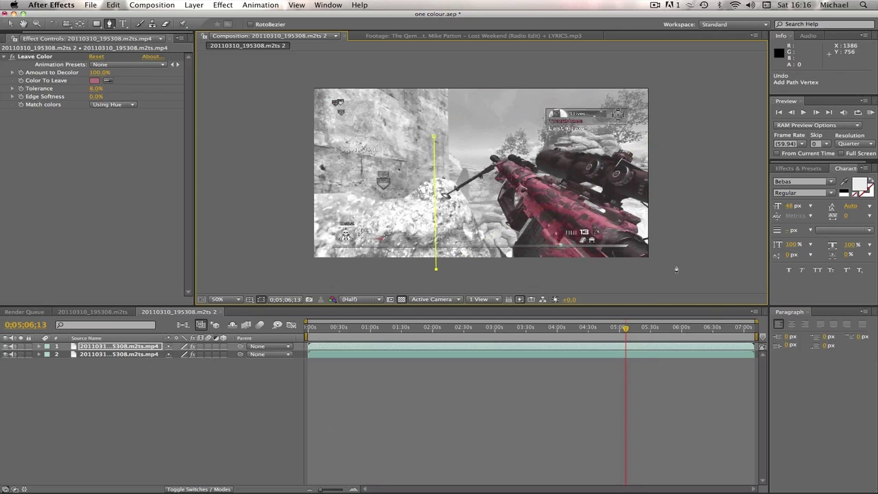
pyautogui.click(676, 266)
pyautogui.click(677, 127)
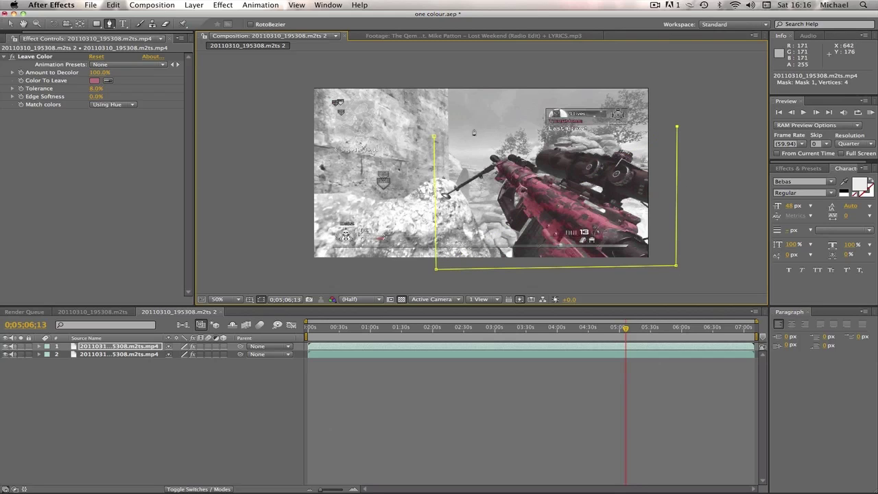
pyautogui.click(434, 138)
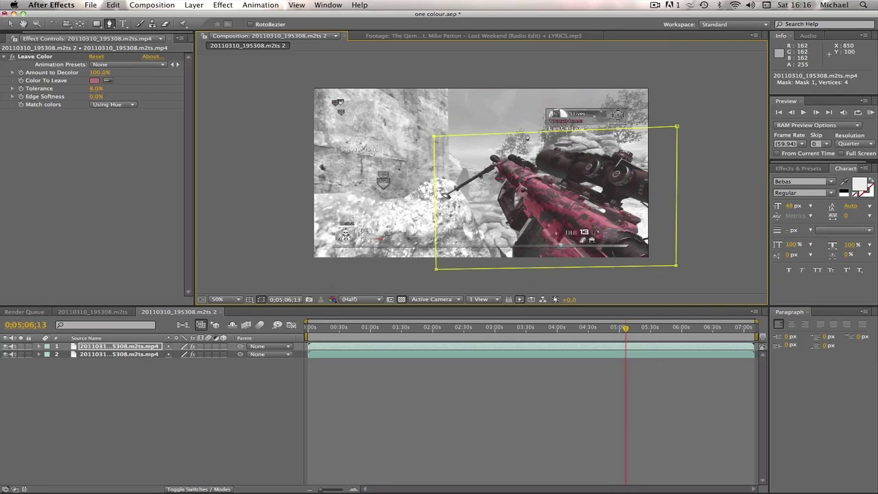
# Open layer 2's Leave Color settings, scrub Tolerance down to 0%, then collapse the layer.
pyautogui.click(38, 354)
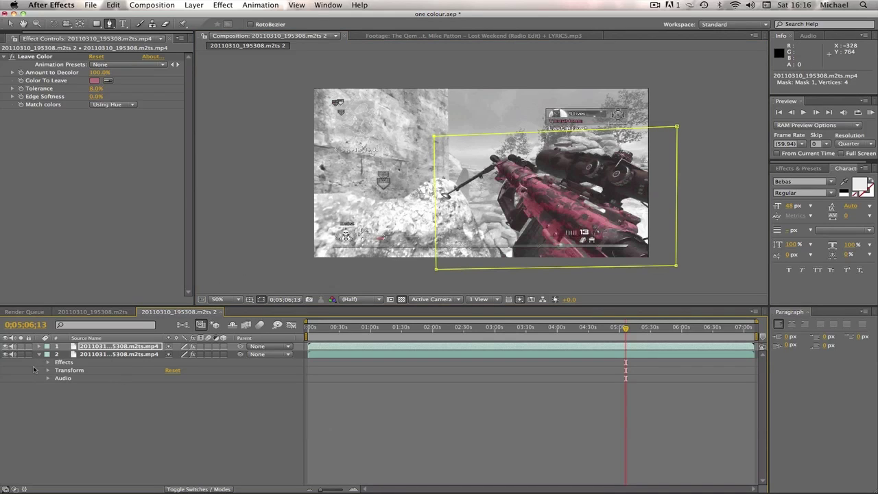
pyautogui.click(48, 363)
pyautogui.click(67, 370)
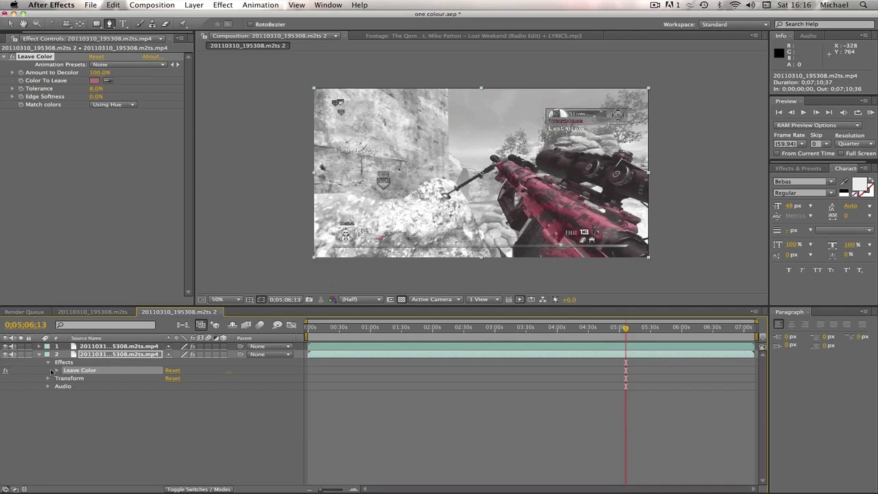
pyautogui.click(57, 371)
pyautogui.moveTo(173, 396); pyautogui.dragTo(164, 396)
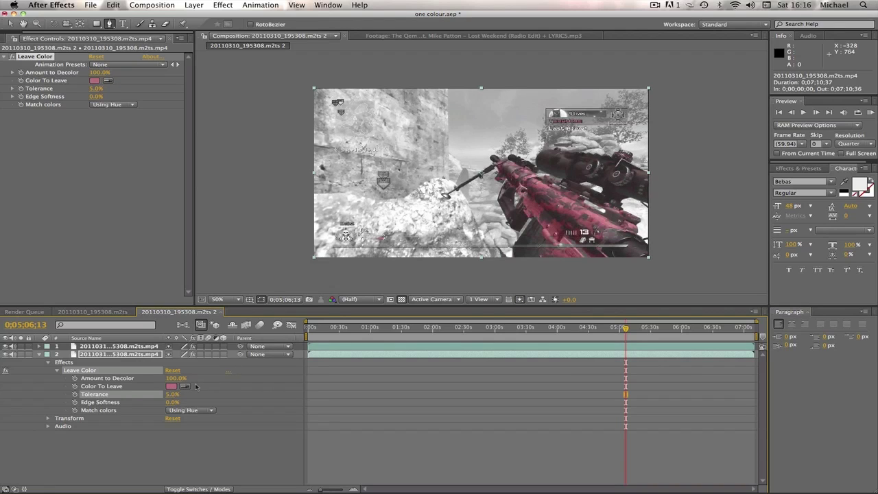
pyautogui.moveTo(171, 396); pyautogui.dragTo(157, 395)
pyautogui.click(37, 354)
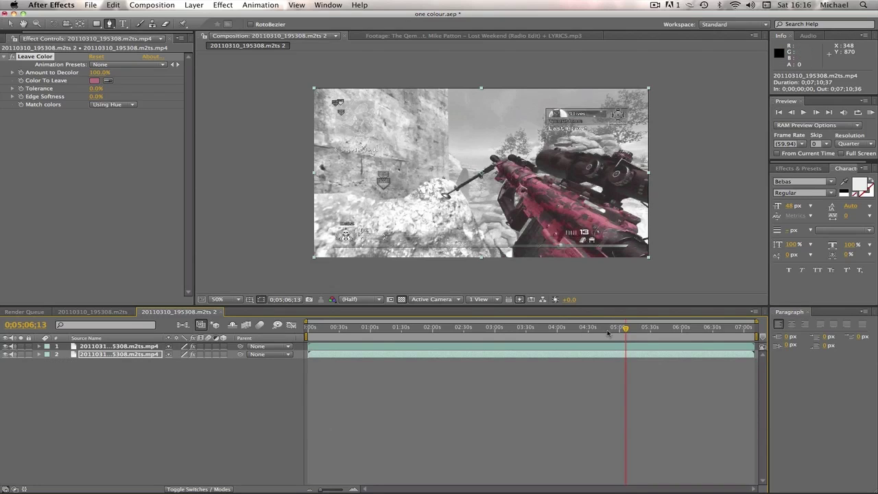
# Jump back to around 0;05;02 and step forward ten frames.
pyautogui.click(621, 328)
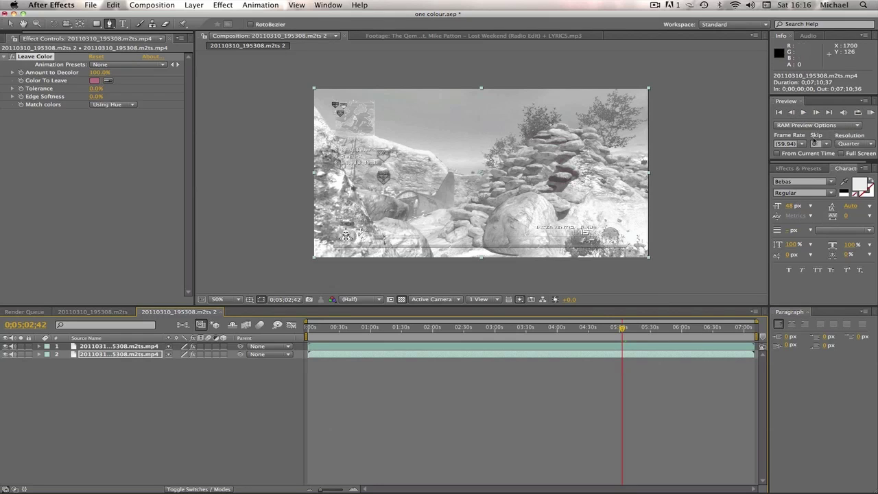
pyautogui.click(815, 111)
pyautogui.click(815, 112)
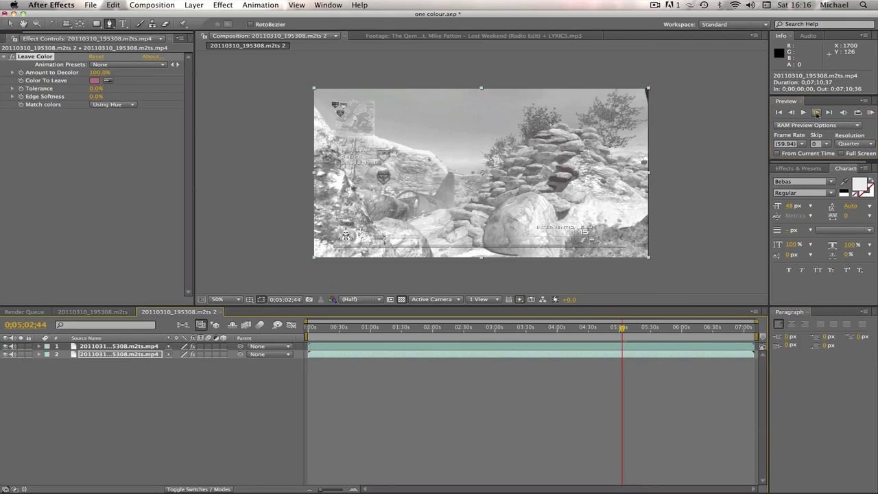
pyautogui.click(816, 111)
pyautogui.click(816, 112)
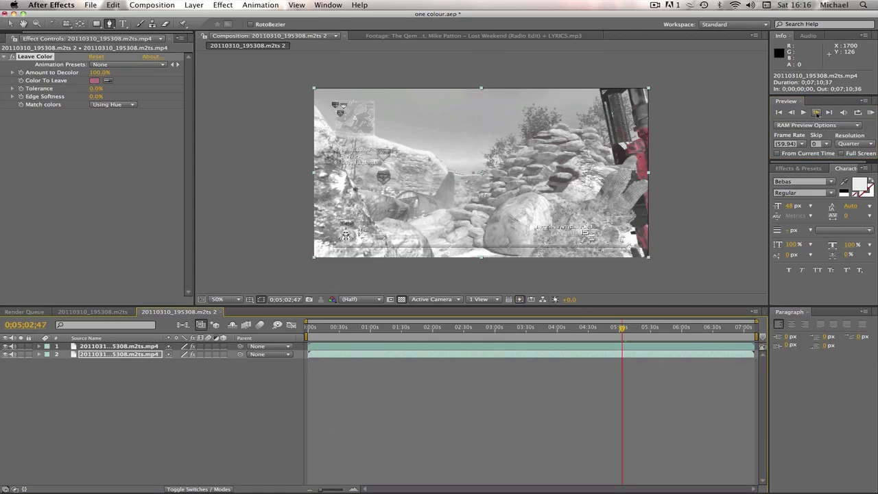
pyautogui.click(816, 112)
pyautogui.click(816, 112)
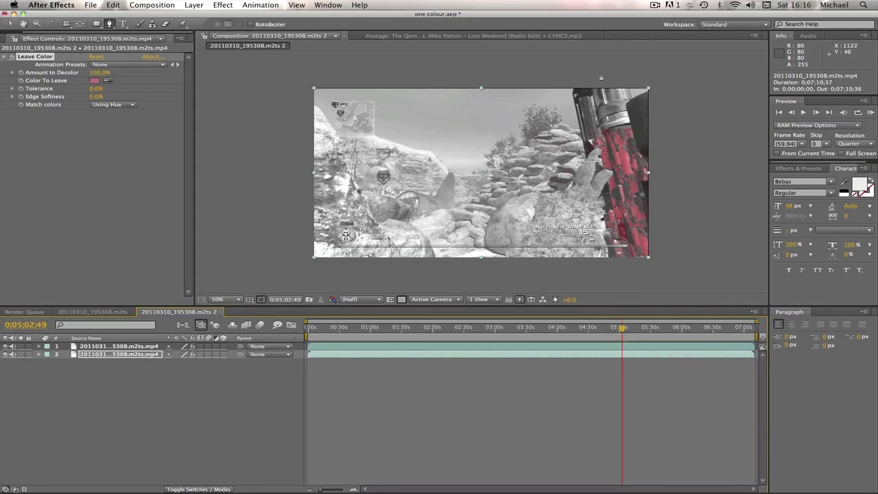
pyautogui.click(816, 112)
pyautogui.click(816, 113)
pyautogui.click(816, 113)
pyautogui.click(816, 112)
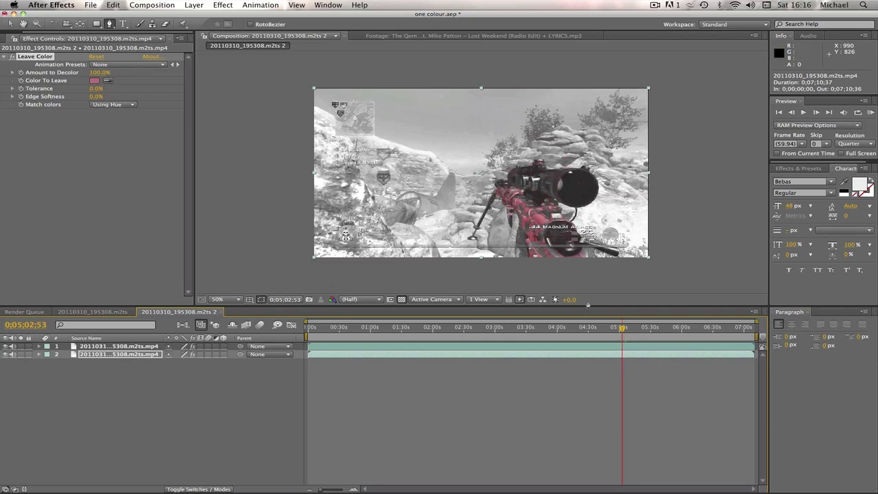
# Select layer 2, move to 0;05;07;44 and step forward frame by frame past the gunshot.
pyautogui.click(623, 328)
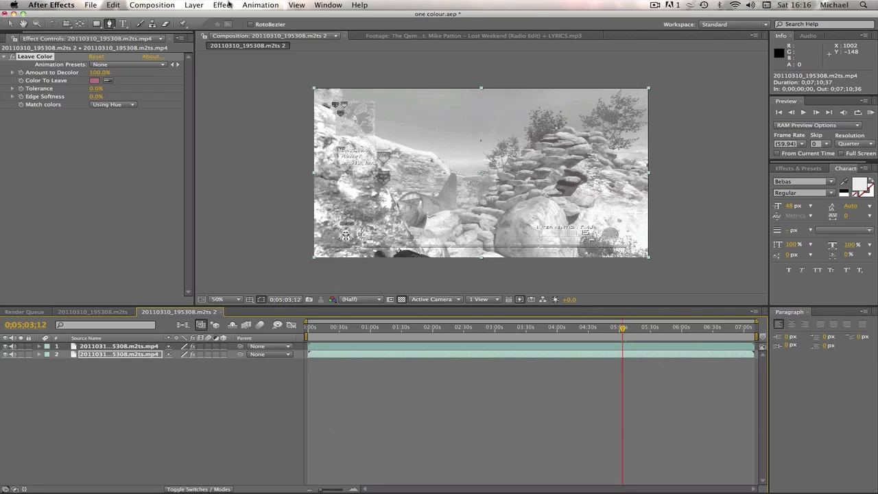
pyautogui.click(142, 355)
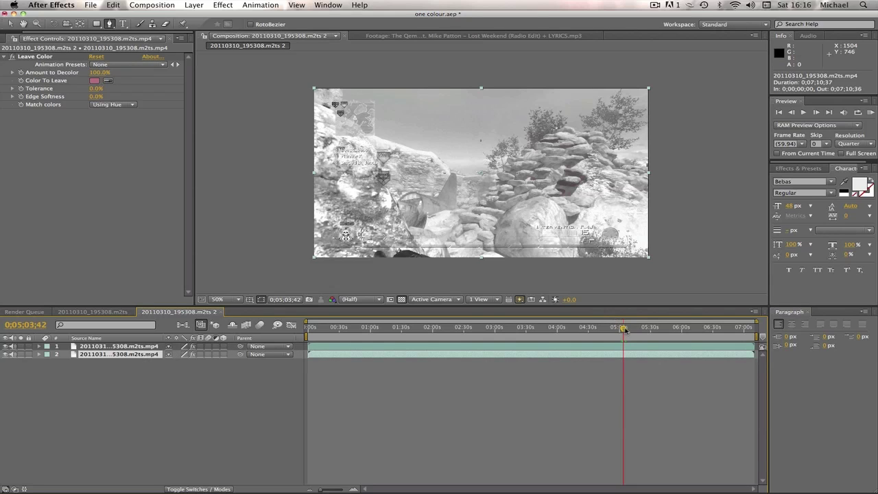
pyautogui.moveTo(623, 329); pyautogui.dragTo(627, 330)
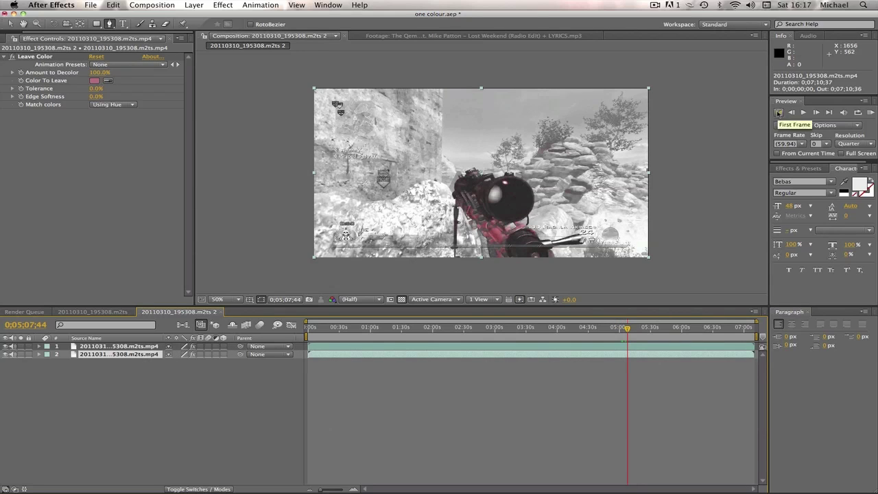
pyautogui.click(816, 113)
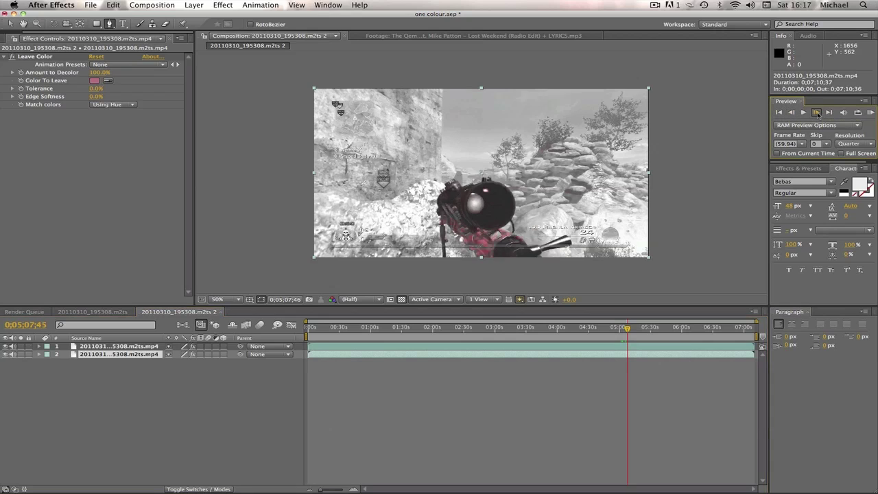
pyautogui.click(817, 112)
pyautogui.click(817, 112)
pyautogui.click(817, 114)
pyautogui.click(817, 114)
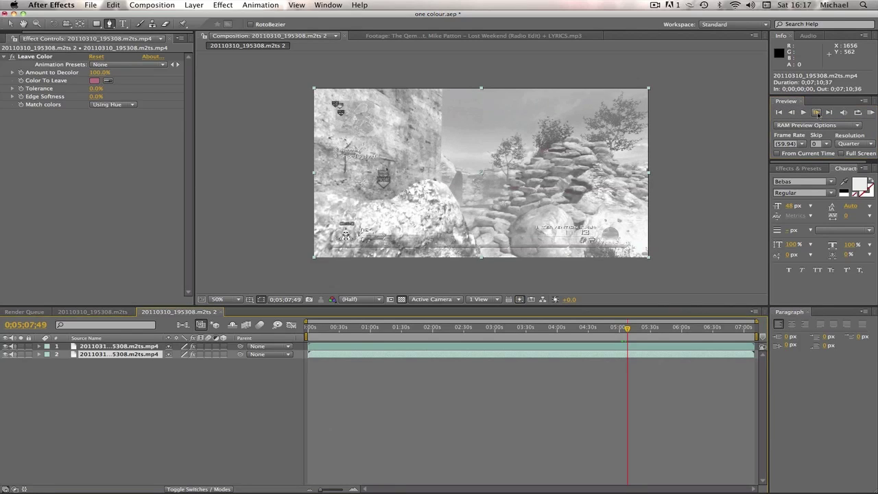
pyautogui.click(817, 114)
pyautogui.click(817, 114)
pyautogui.click(817, 114)
pyautogui.click(817, 114)
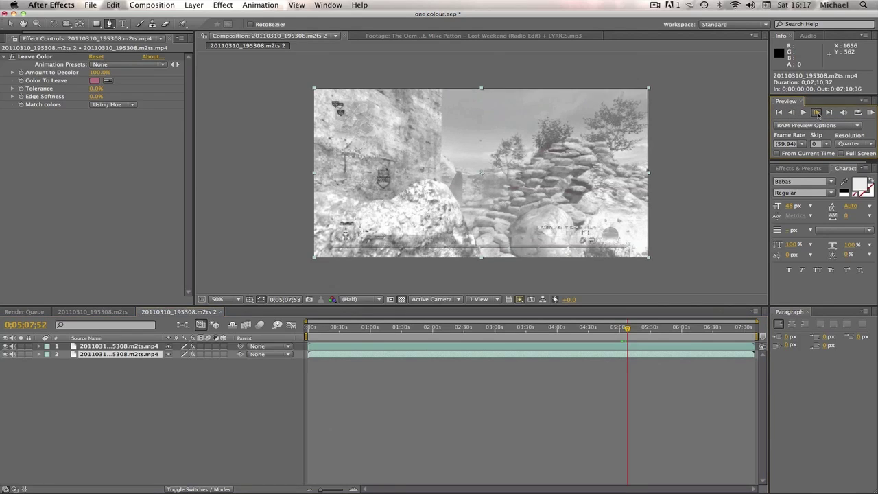
pyautogui.click(817, 113)
pyautogui.click(817, 114)
pyautogui.click(817, 114)
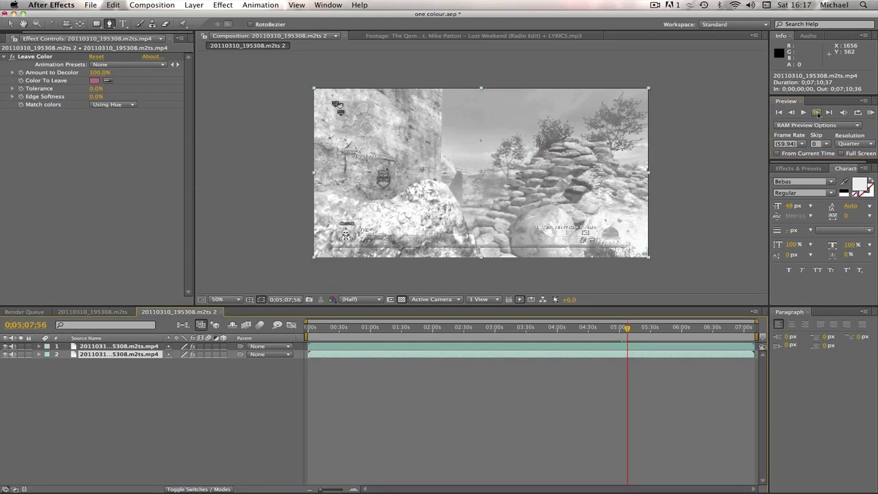
pyautogui.click(817, 113)
pyautogui.click(817, 114)
pyautogui.click(817, 114)
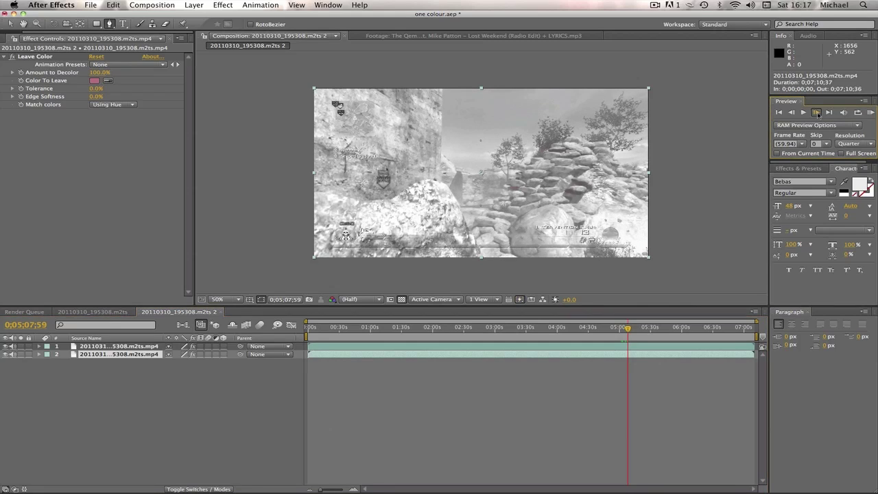
pyautogui.click(817, 114)
pyautogui.click(817, 114)
pyautogui.click(817, 114)
pyautogui.click(817, 114)
pyautogui.click(817, 114)
pyautogui.click(817, 114)
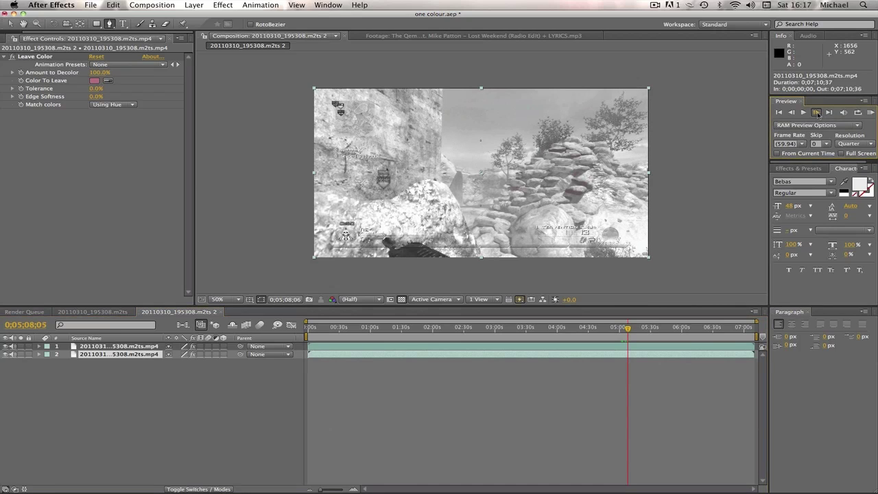
pyautogui.click(817, 114)
pyautogui.click(817, 114)
pyautogui.click(817, 114)
pyautogui.click(817, 114)
pyautogui.click(817, 114)
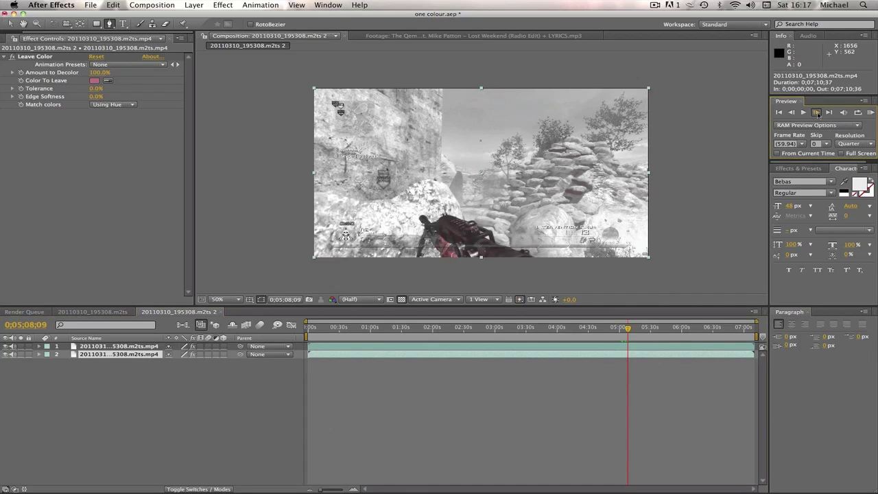
pyautogui.click(817, 114)
pyautogui.click(817, 113)
pyautogui.click(817, 114)
pyautogui.click(817, 114)
pyautogui.click(817, 114)
pyautogui.click(817, 114)
pyautogui.click(817, 114)
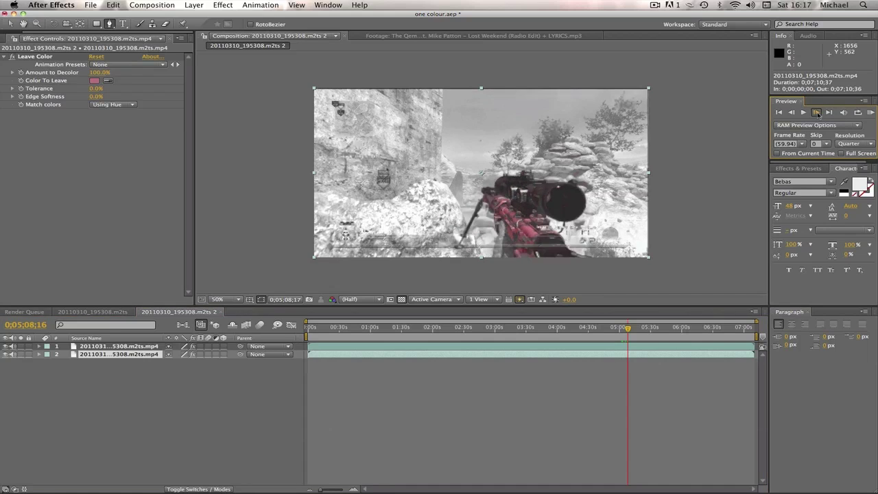
pyautogui.click(817, 114)
pyautogui.click(816, 114)
pyautogui.click(817, 114)
pyautogui.click(817, 114)
pyautogui.click(817, 113)
pyautogui.click(817, 114)
pyautogui.click(817, 114)
pyautogui.click(817, 114)
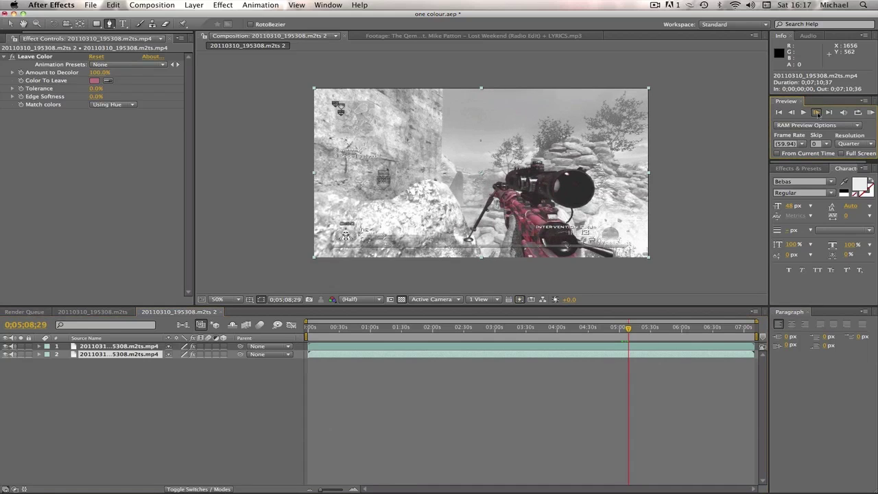
pyautogui.click(817, 114)
pyautogui.click(817, 114)
pyautogui.click(817, 114)
pyautogui.click(816, 114)
pyautogui.click(817, 114)
pyautogui.click(817, 113)
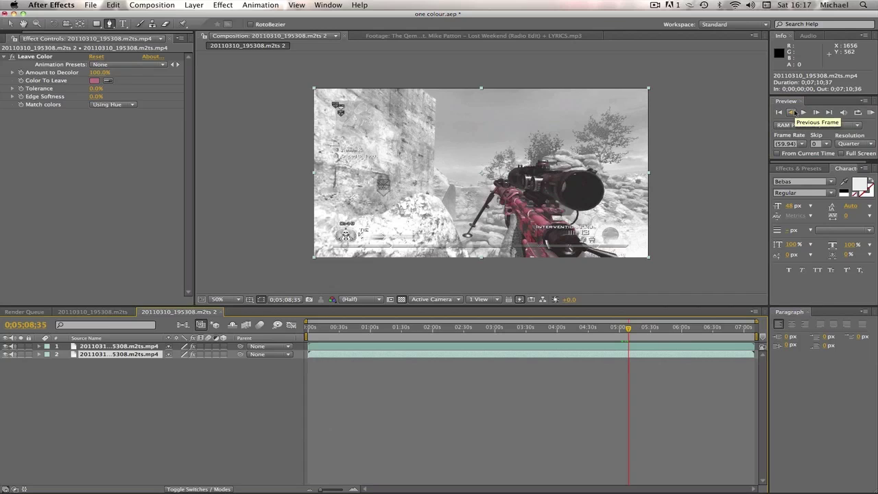
# Step back three frames to the gunshot frame 0;05;08;32.
pyautogui.click(793, 113)
pyautogui.click(792, 113)
pyautogui.click(792, 113)
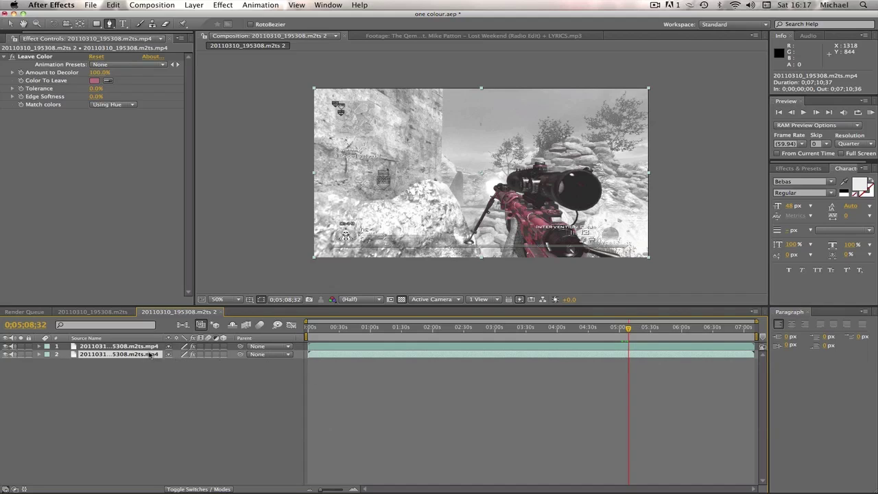
# Duplicate the clip layer and trim the copy's in-point to the playhead at 0;05;08;32.
pyautogui.press('super+d')
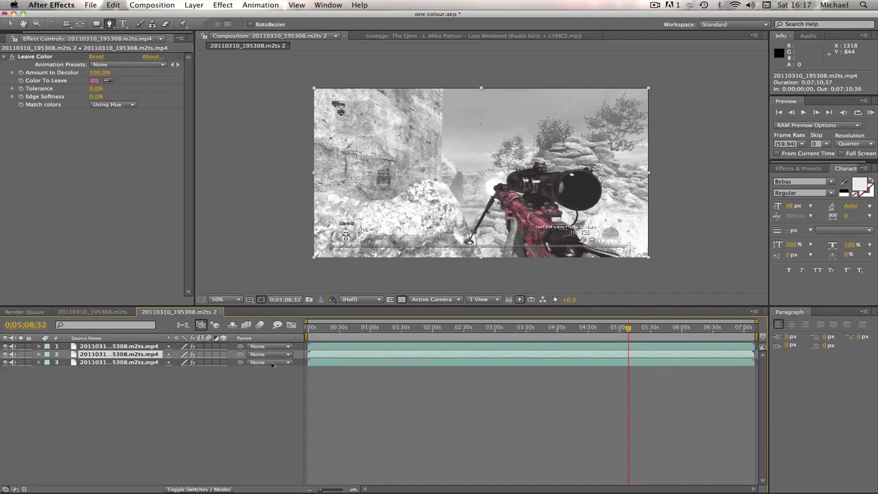
pyautogui.click(371, 362)
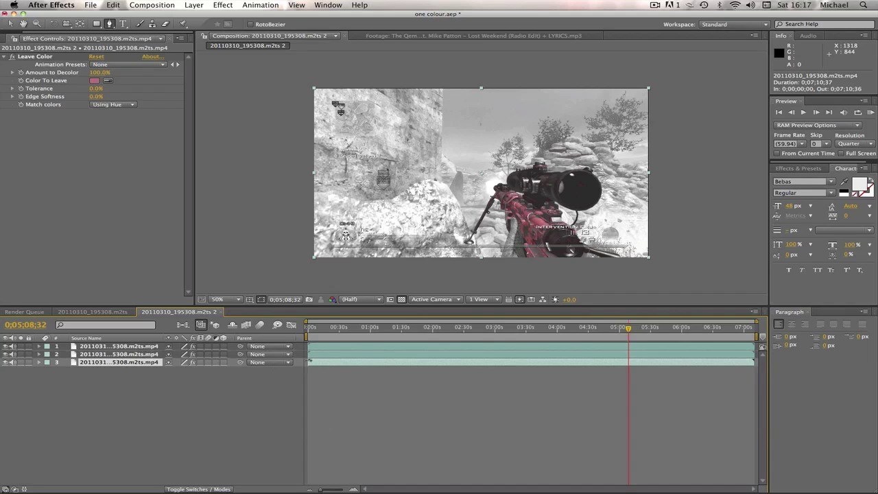
pyautogui.moveTo(309, 362); pyautogui.dragTo(630, 364)
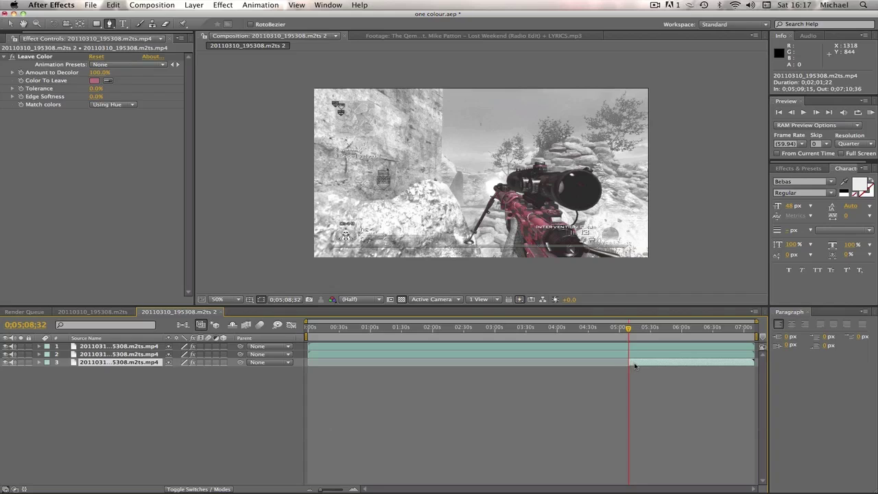
pyautogui.keyDown('shift'); pyautogui.click(152, 346); pyautogui.keyUp('shift')
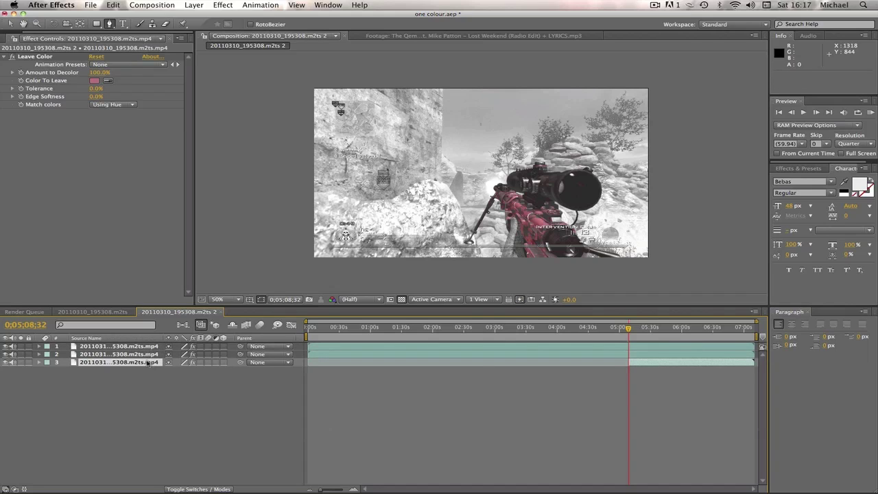
pyautogui.click(149, 346)
pyautogui.click(646, 348)
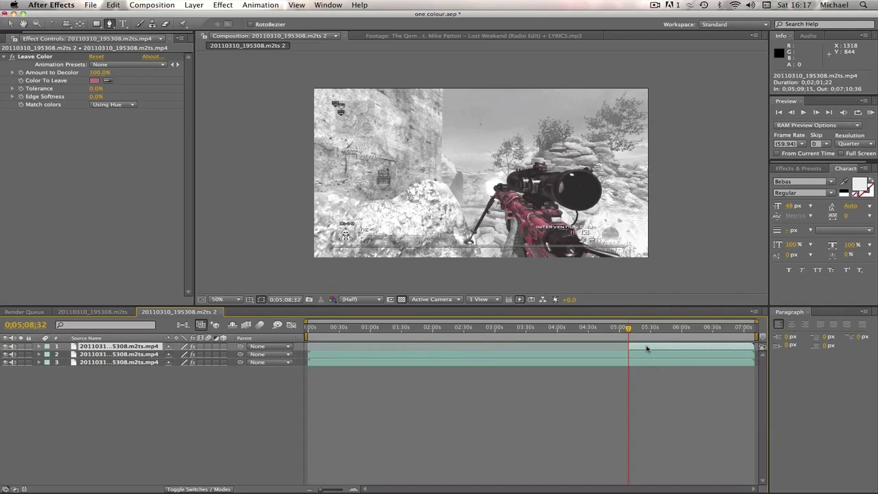
# Delete Leave Color from the top copy so later frames play in full colour.
pyautogui.click(39, 346)
pyautogui.click(86, 366)
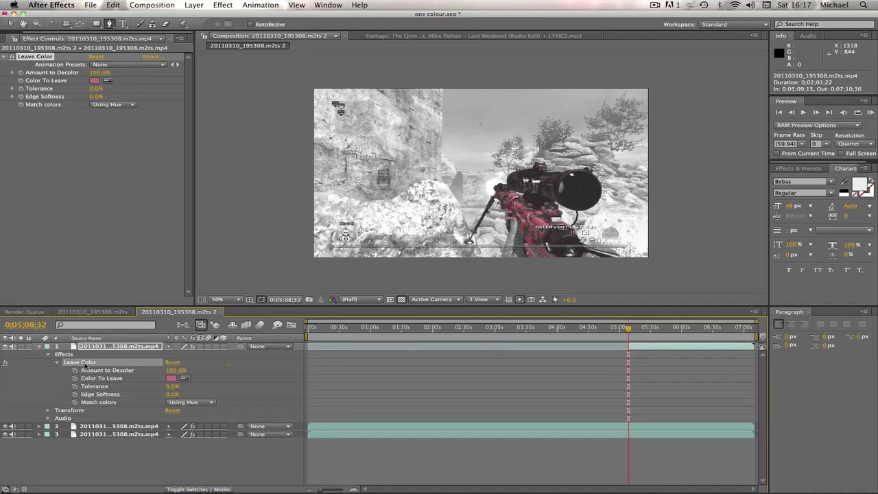
pyautogui.press('Delete')
pyautogui.click(640, 329)
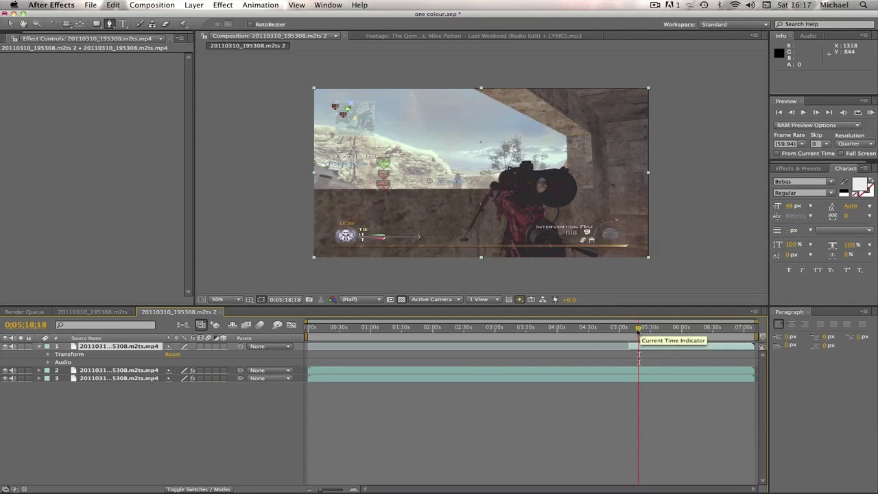
# Step through the frames around the colour switch to see where it begins.
pyautogui.moveTo(639, 330); pyautogui.dragTo(630, 331)
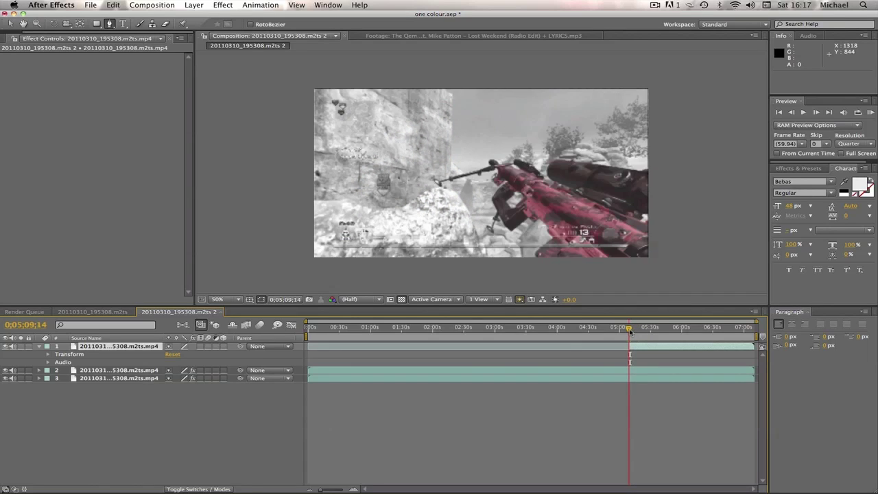
pyautogui.click(816, 111)
pyautogui.click(817, 112)
pyautogui.click(817, 112)
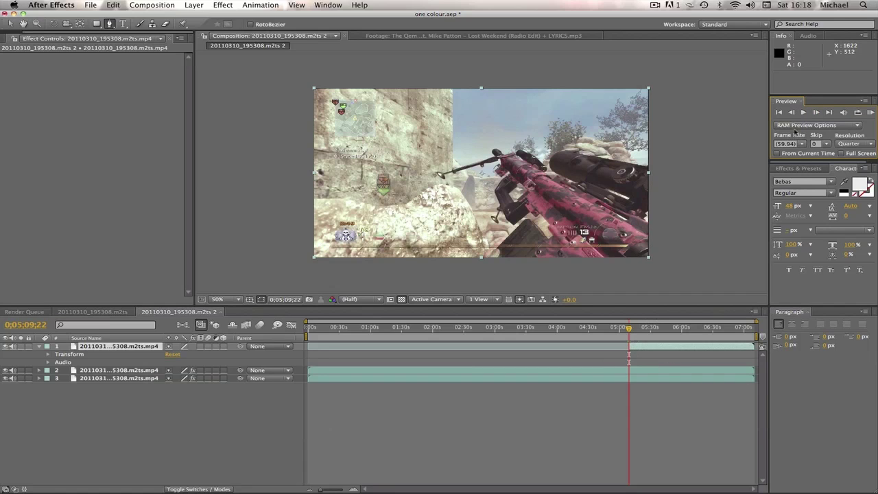
pyautogui.click(626, 329)
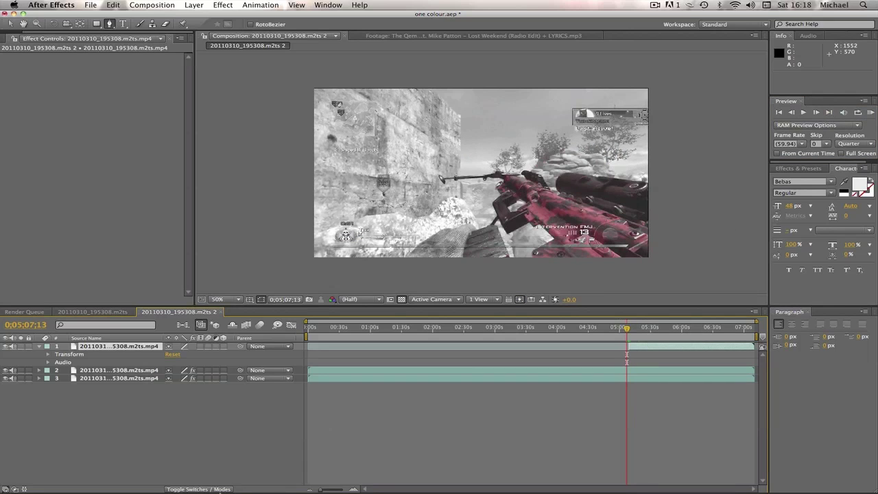
# Zoom the timeline to frame level and align layer 1's in-point with 0;05;08;32.
pyautogui.moveTo(335, 486); pyautogui.dragTo(339, 486)
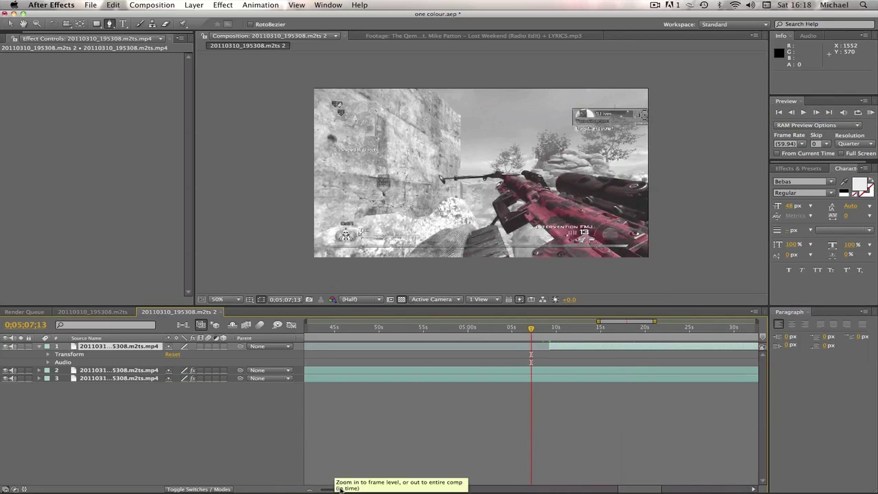
pyautogui.click(543, 330)
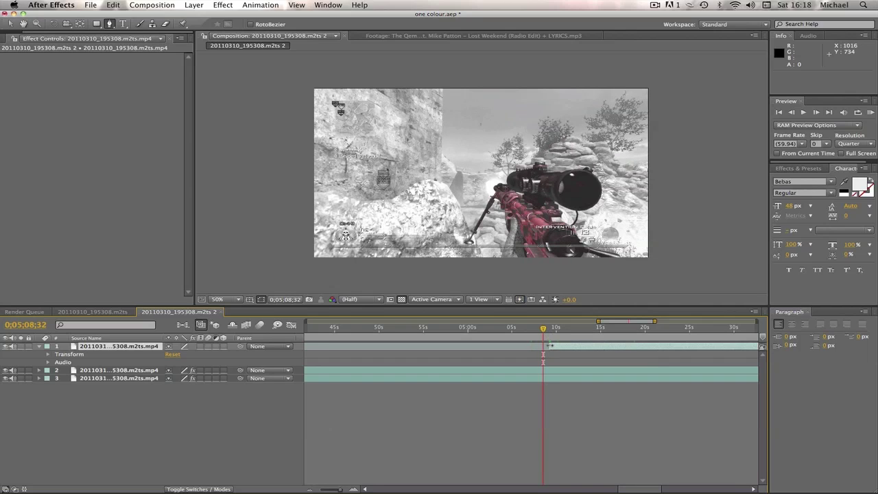
pyautogui.click(546, 346)
pyautogui.moveTo(546, 346); pyautogui.dragTo(545, 346)
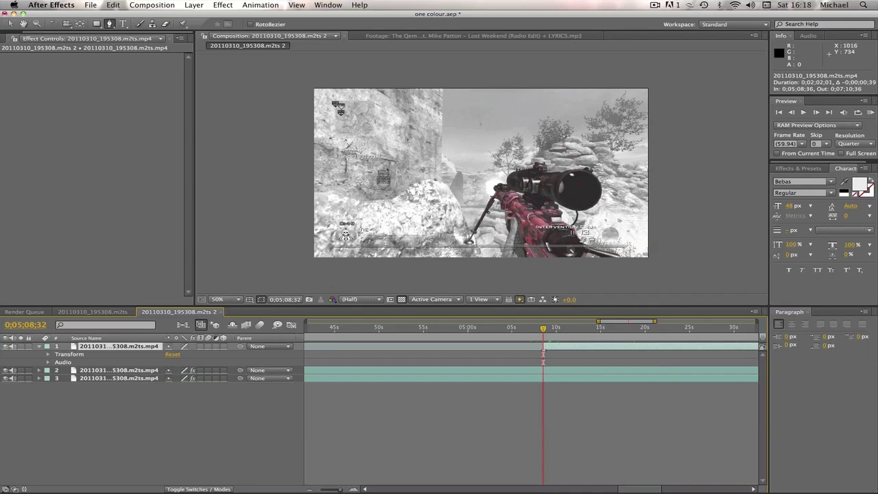
pyautogui.click(343, 490)
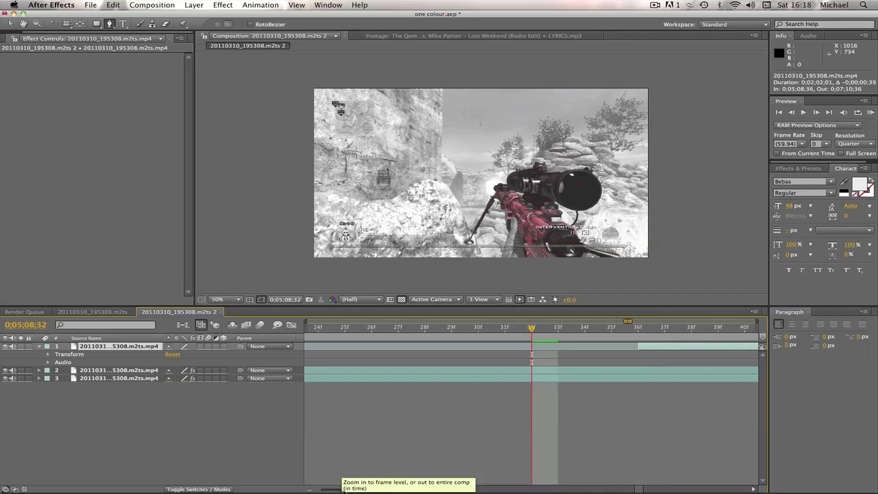
pyautogui.moveTo(638, 347); pyautogui.dragTo(533, 349)
# Search 'cc lens' in Effects & Presets and apply CC Lens to the top colour layer.
pyautogui.moveTo(343, 489); pyautogui.dragTo(331, 488)
pyautogui.click(799, 168)
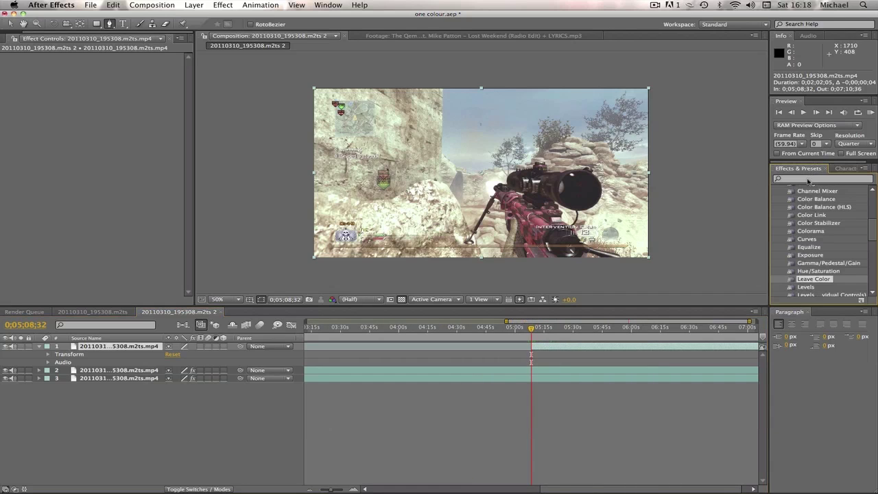
pyautogui.click(812, 180)
pyautogui.write('cc lens')
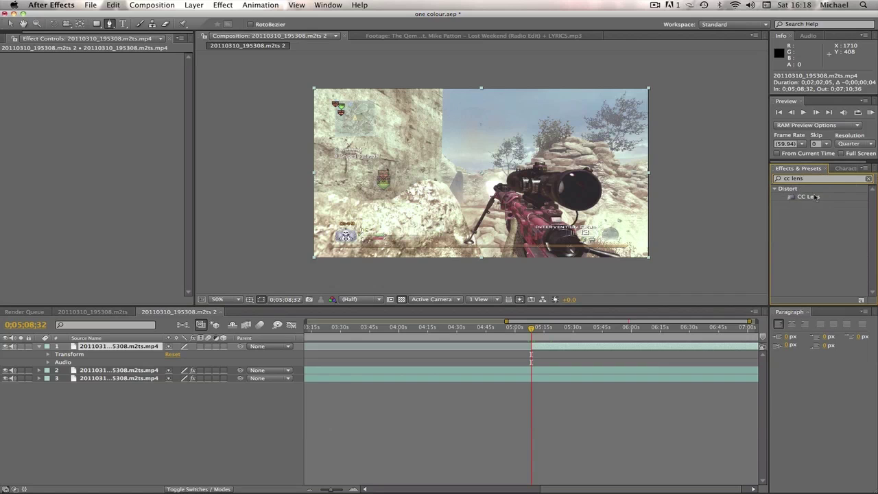
pyautogui.moveTo(812, 198)
pyautogui.mouseDown()
pyautogui.moveTo(514, 288)
pyautogui.moveTo(137, 371)
pyautogui.moveTo(86, 347)
pyautogui.mouseUp()
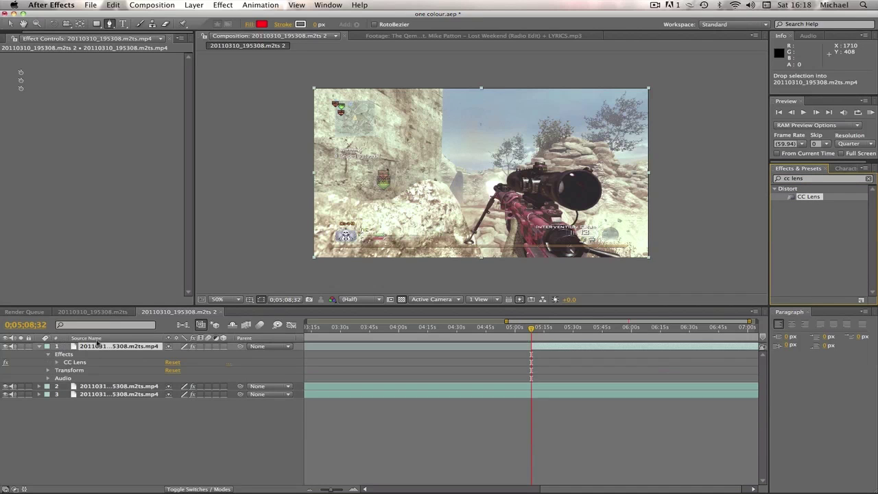
# Keyframe CC Lens Center and Size 50 at the gunshot, then enlarge Size a few frames later.
pyautogui.click(55, 362)
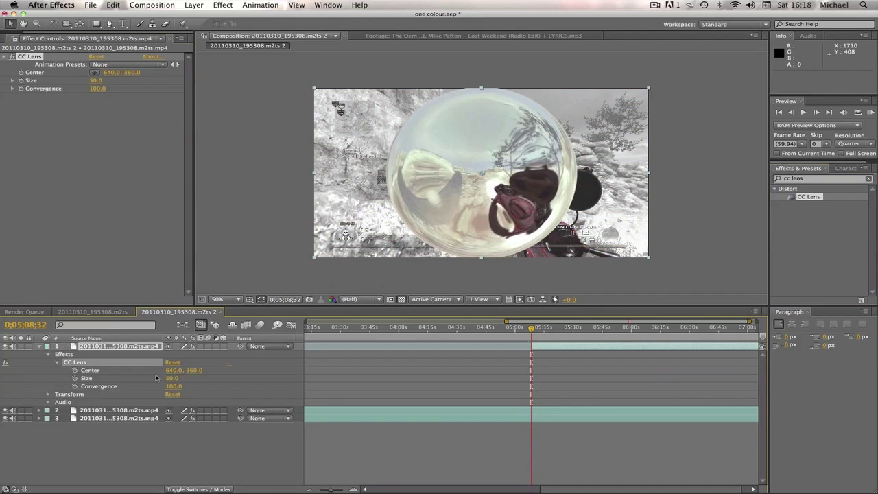
pyautogui.click(75, 370)
pyautogui.click(75, 378)
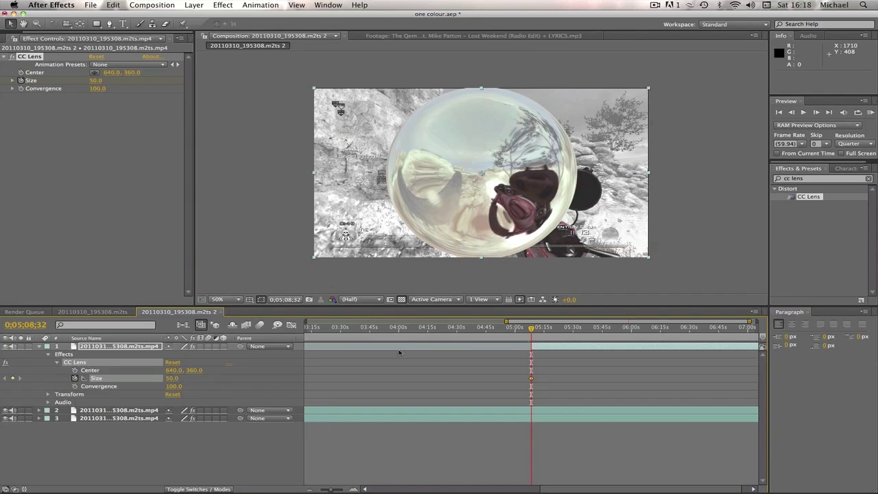
pyautogui.moveTo(533, 330); pyautogui.dragTo(537, 332)
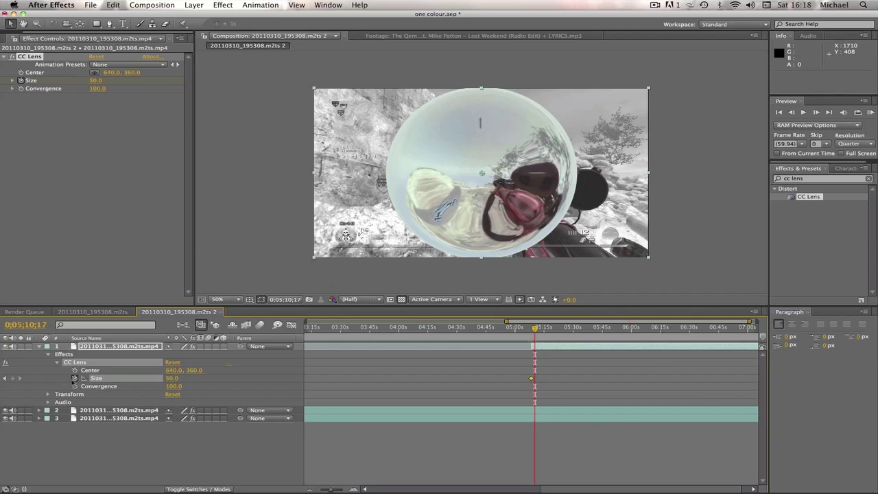
pyautogui.moveTo(171, 379); pyautogui.dragTo(423, 366)
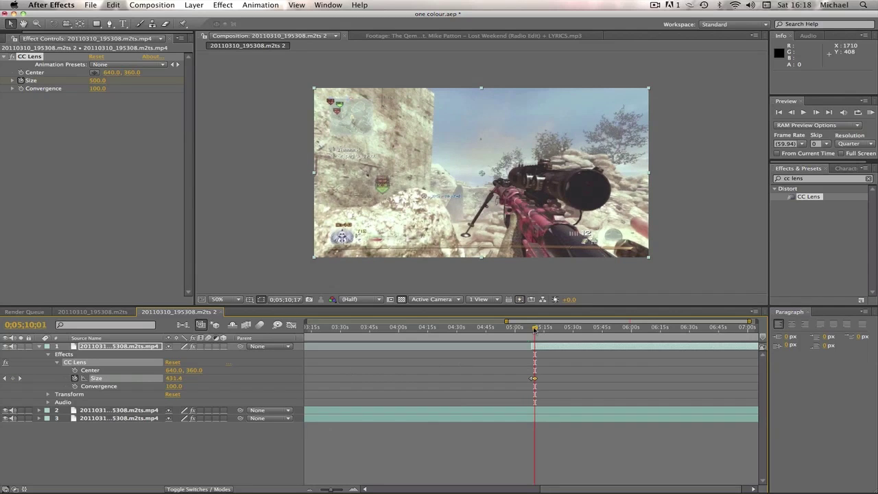
pyautogui.moveTo(534, 330); pyautogui.dragTo(531, 330)
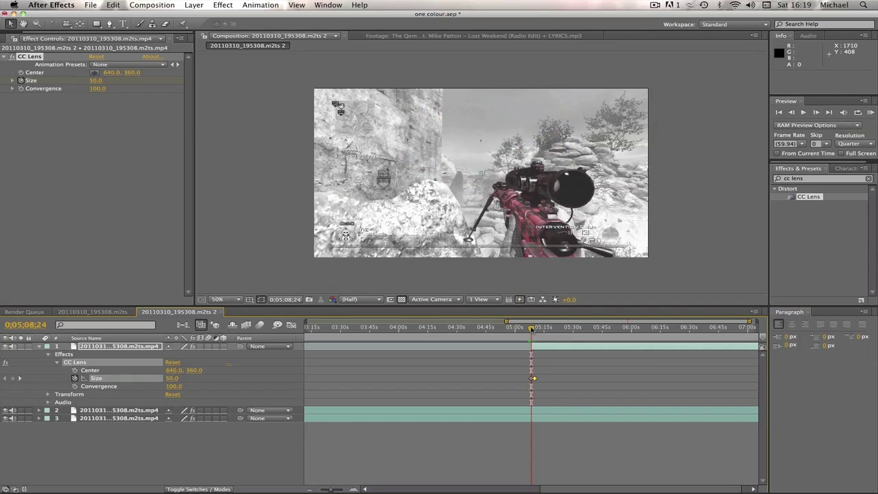